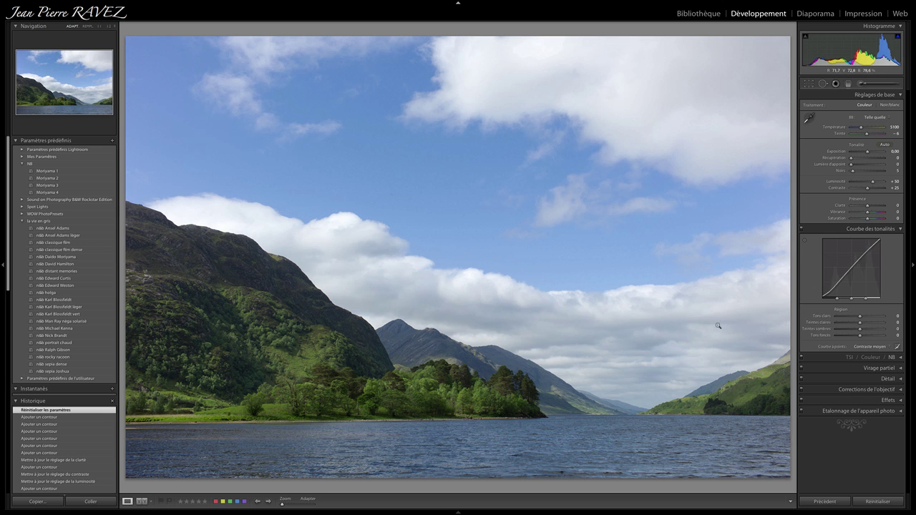
- Try the Contraste fort point curve preset, and set the tone curve to Linéaire
left_click(870, 346)
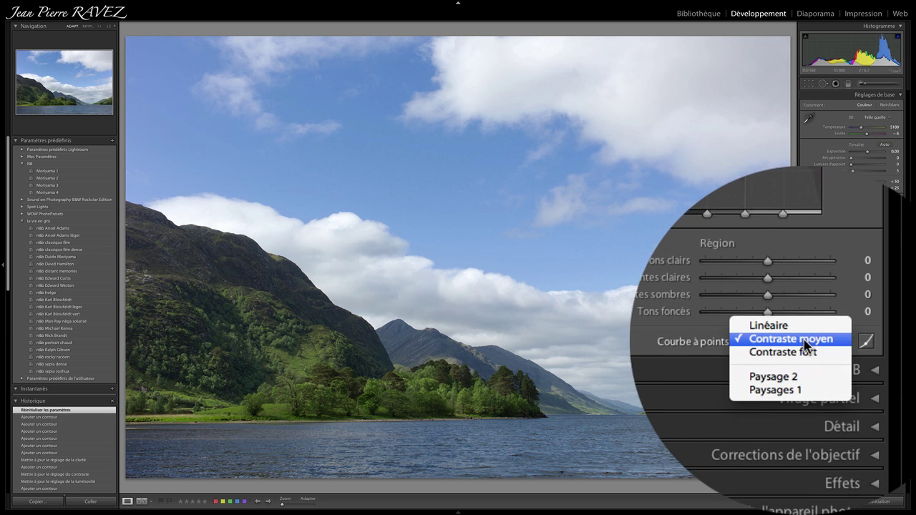
left_click(791, 340)
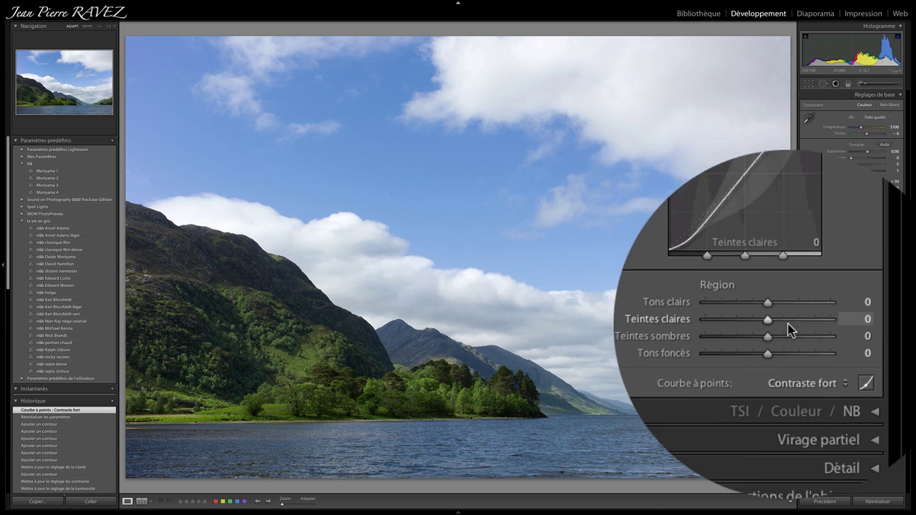
left_click(807, 343)
left_click(777, 332)
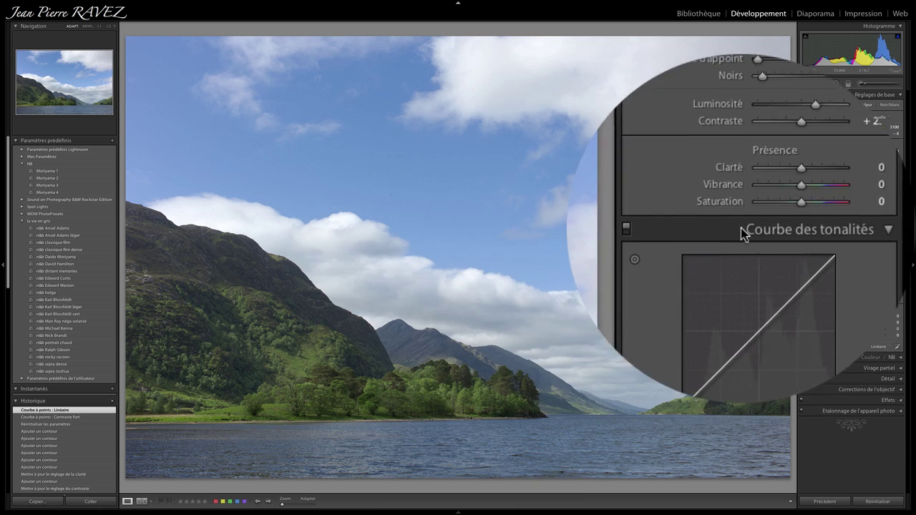
- Adjust the tone curve directly on the photo, setting Teintes sombres to -26 and Teintes claires to +13
left_click(740, 243)
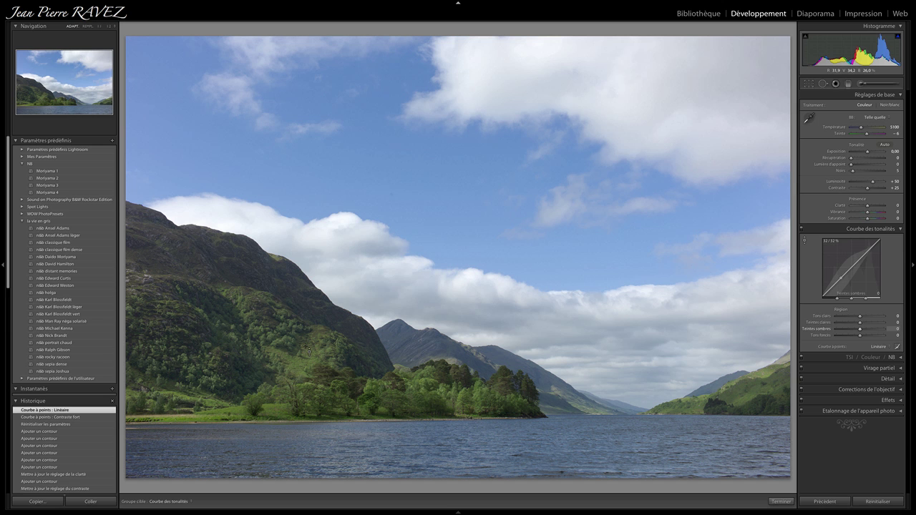
mouse_move(308, 351)
left_mouse_down()
mouse_move(308, 377)
mouse_move(302, 356)
mouse_move(303, 365)
left_mouse_up()
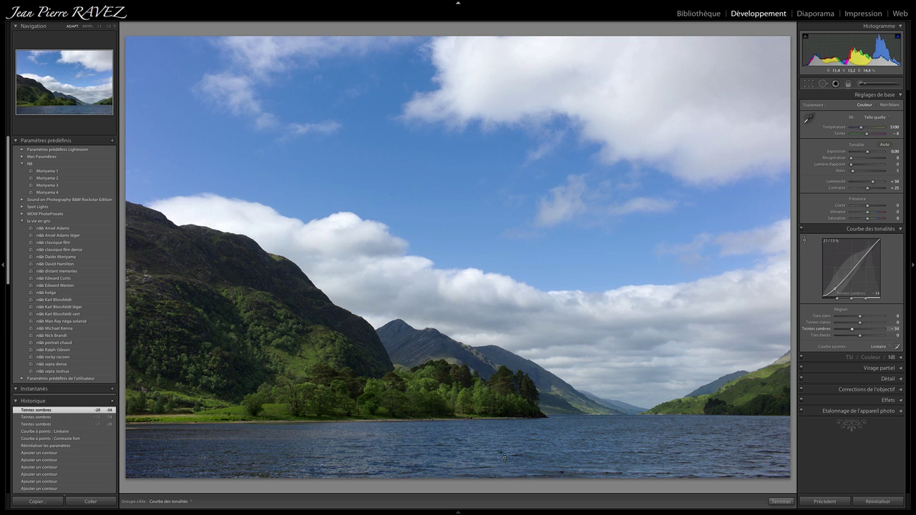
left_click_drag(575, 446, 575, 454)
left_click_drag(599, 237, 636, 268)
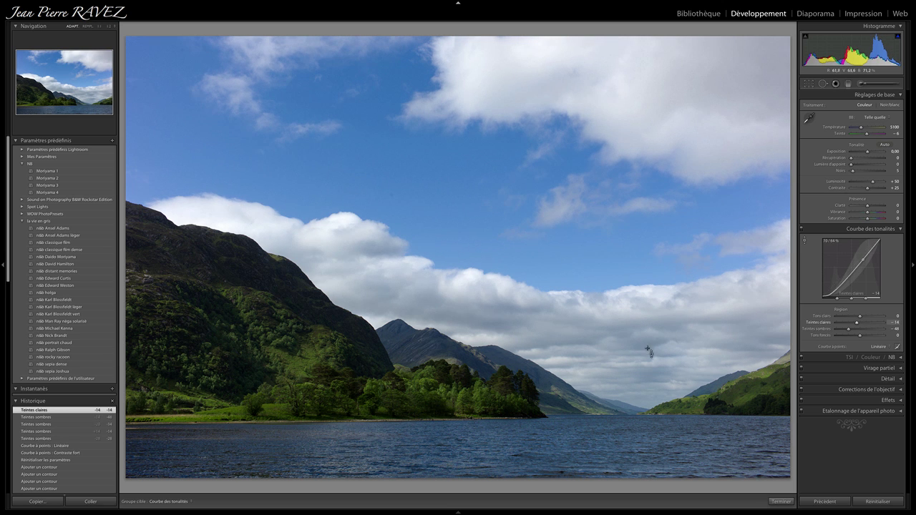
left_click_drag(643, 356, 644, 354)
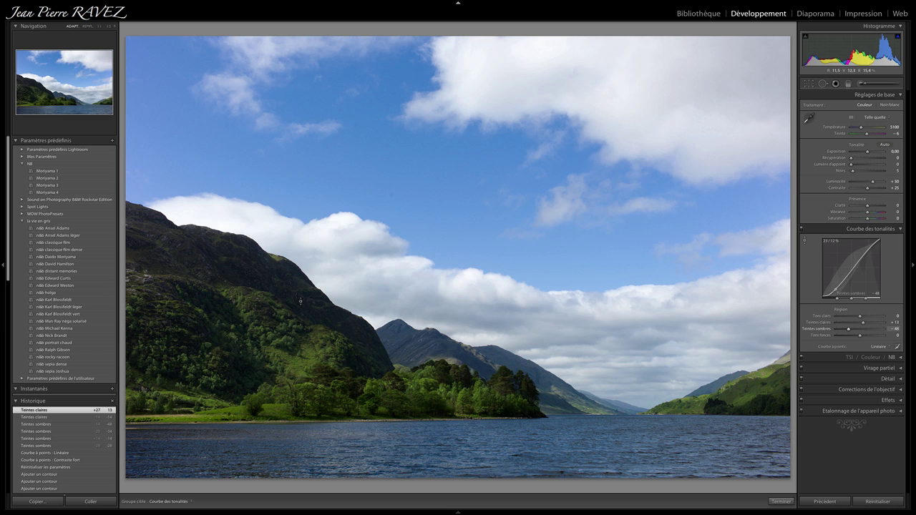
left_click_drag(458, 372, 458, 371)
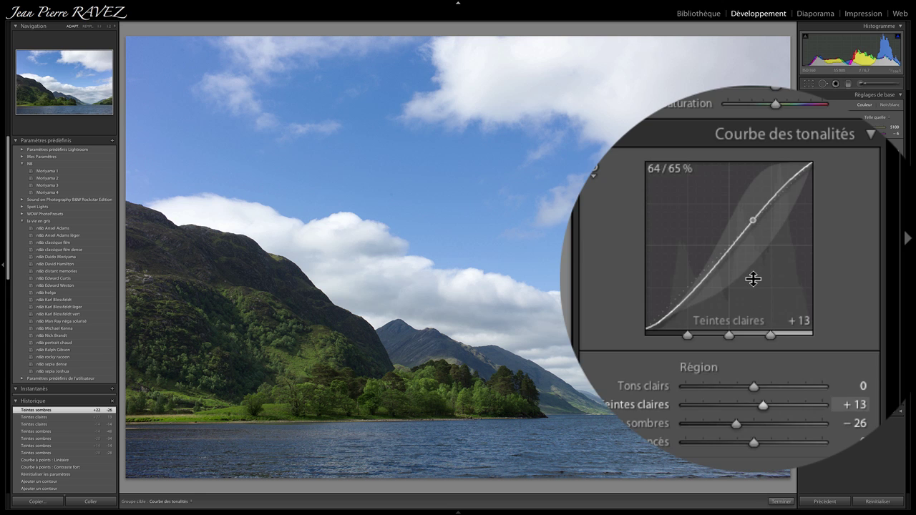
- Reset the tone curve regions and switch the curve to point editing
right_click(858, 281)
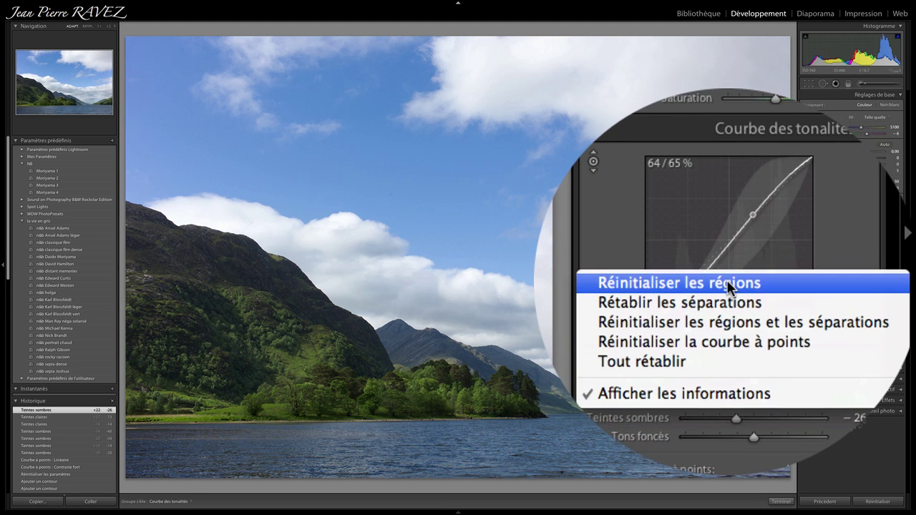
left_click(744, 283)
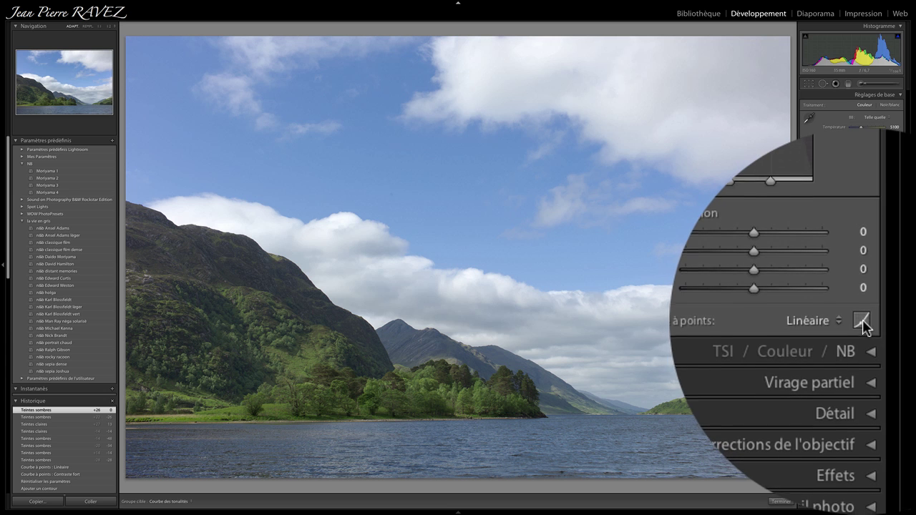
left_click(862, 330)
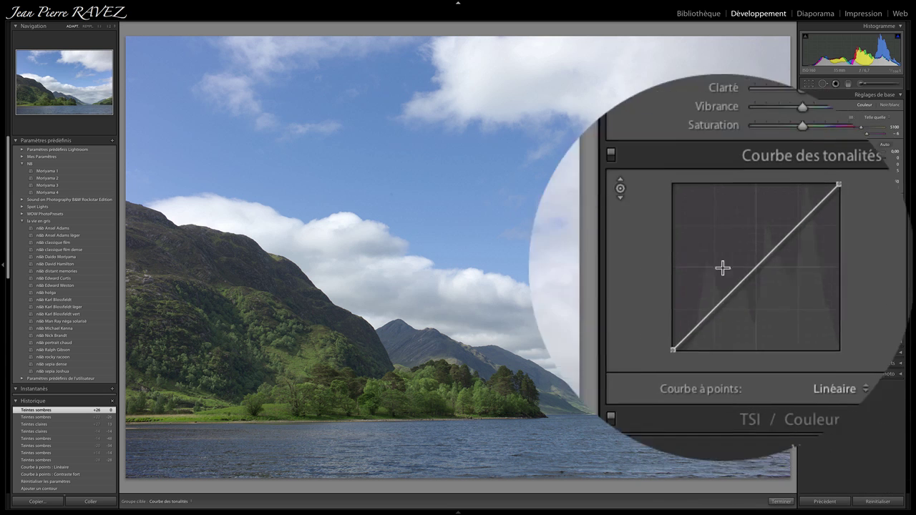
- Shape a custom point curve with direct adjustment on the photo, darkening the shadows and blue sky and brightening the clouds
left_click(807, 233)
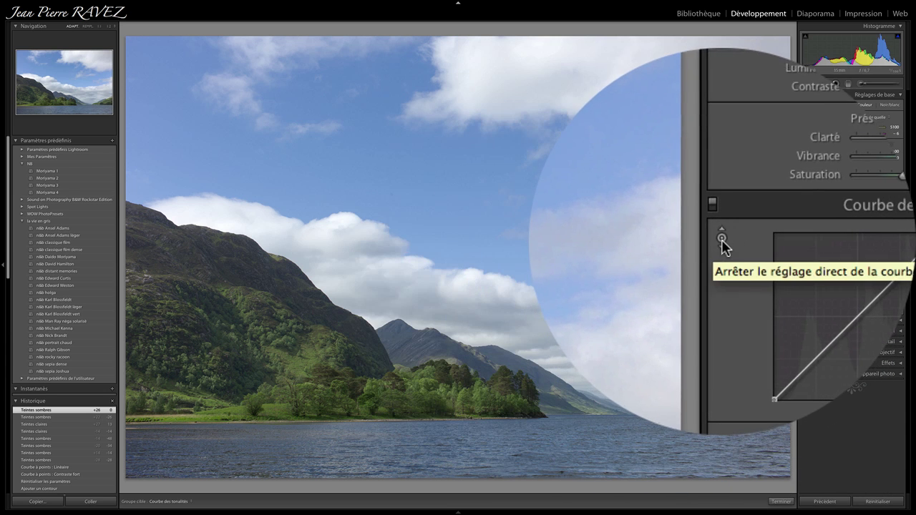
left_click(804, 240)
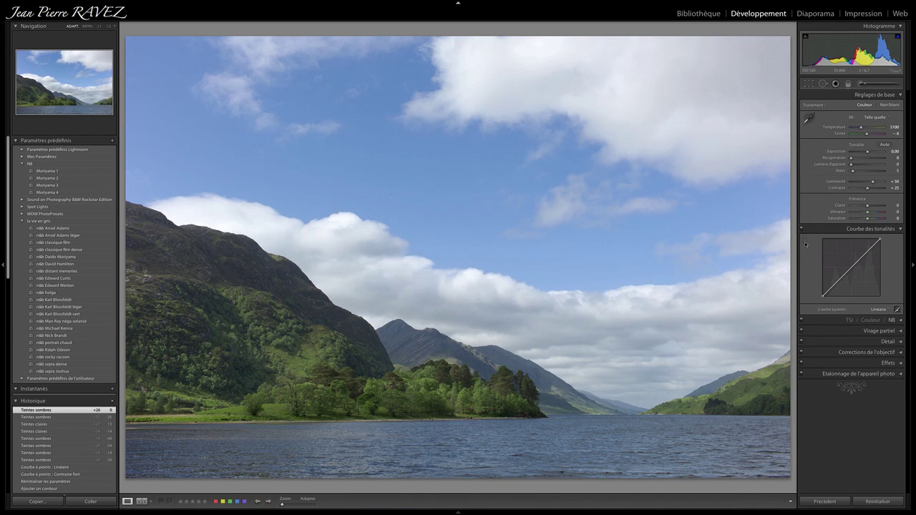
left_click(805, 243)
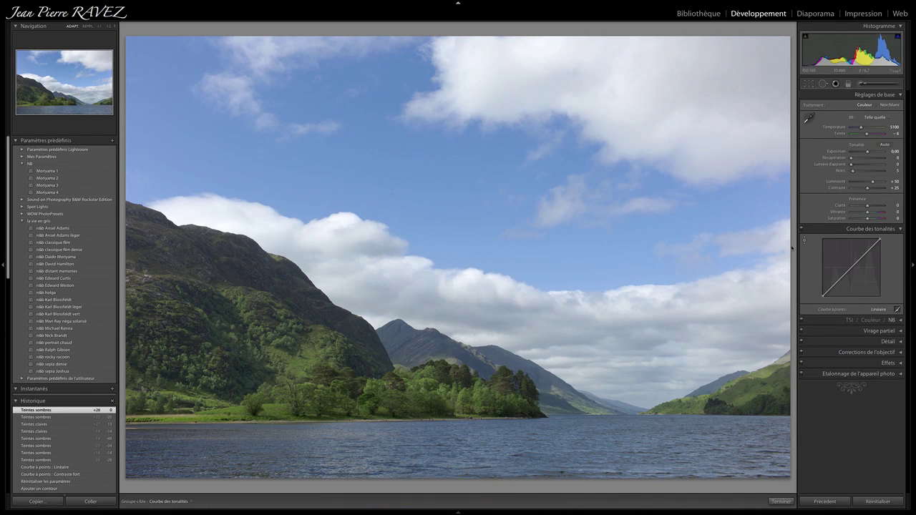
left_click_drag(659, 422, 658, 440)
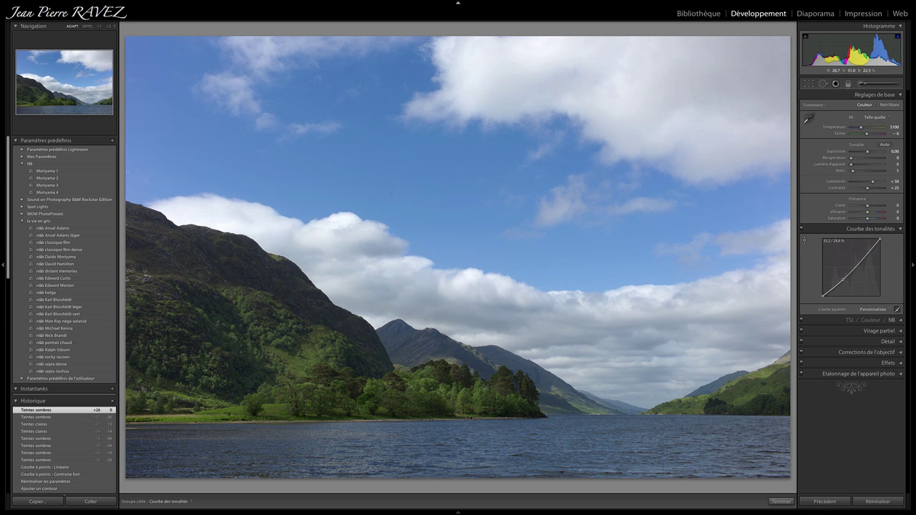
mouse_move(576, 472)
left_mouse_down()
mouse_move(576, 481)
mouse_move(576, 463)
left_mouse_up()
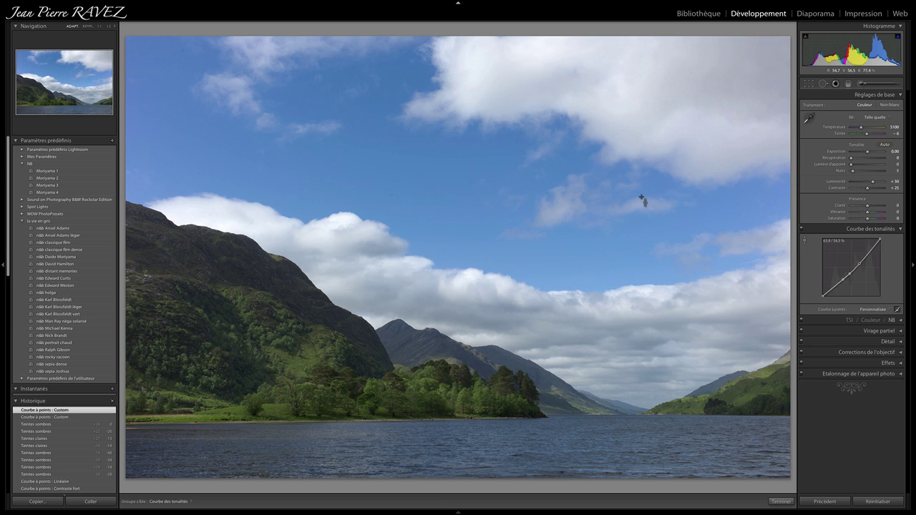
left_click_drag(576, 200, 576, 202)
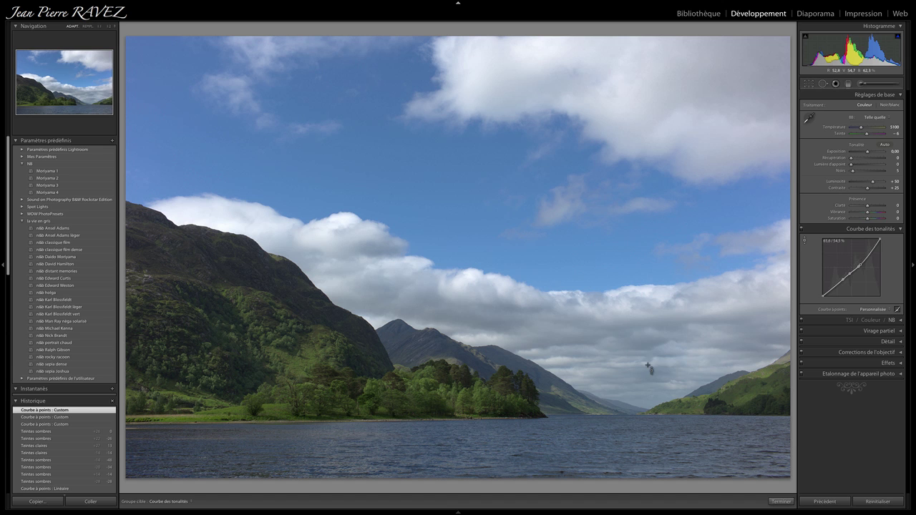
left_click_drag(869, 252, 867, 249)
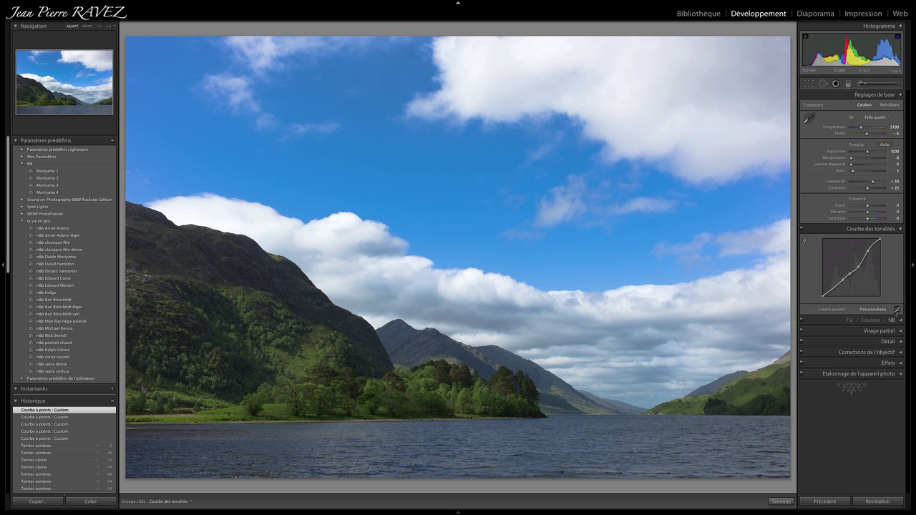
- Return to the parametric curve and set Teintes sombres to -8, starting from the hillside shadows in the photo
left_click(896, 310)
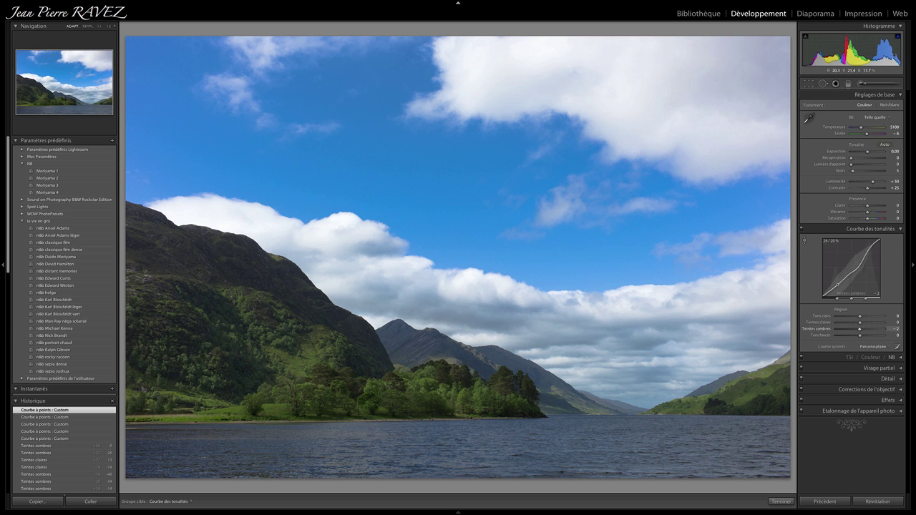
left_click_drag(243, 264, 243, 267)
left_click_drag(302, 362, 302, 360)
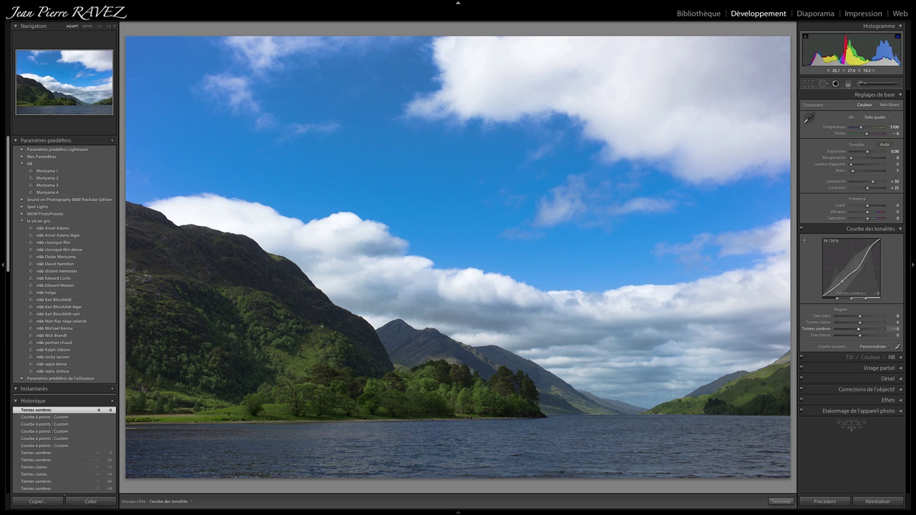
left_click_drag(314, 314, 314, 316)
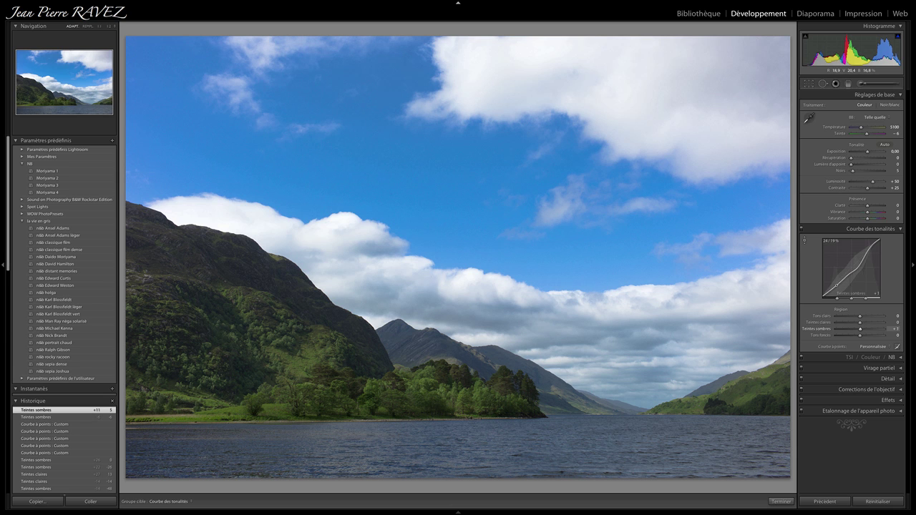
left_click_drag(312, 348, 311, 353)
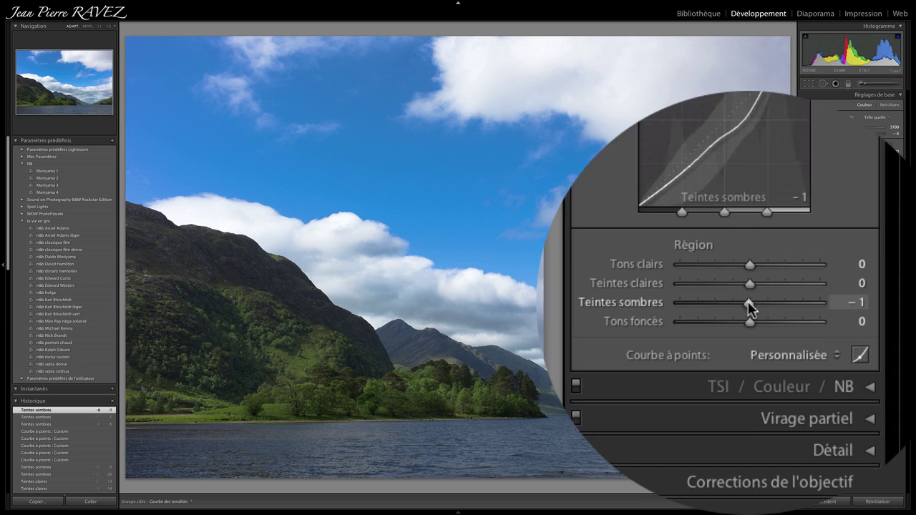
left_click_drag(859, 330, 859, 330)
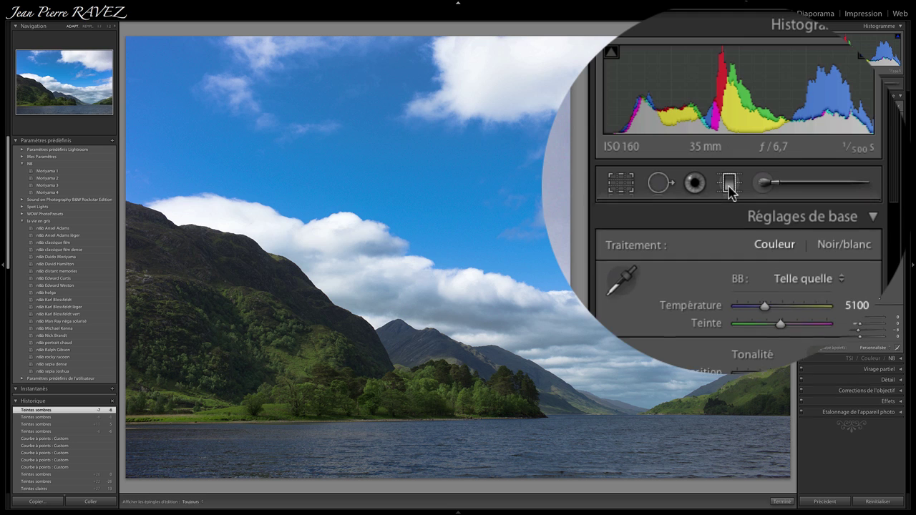
- Draw a slanted graduated filter from the sky down towards the shore, set its exposure to -0,45 and finish it
left_click(847, 85)
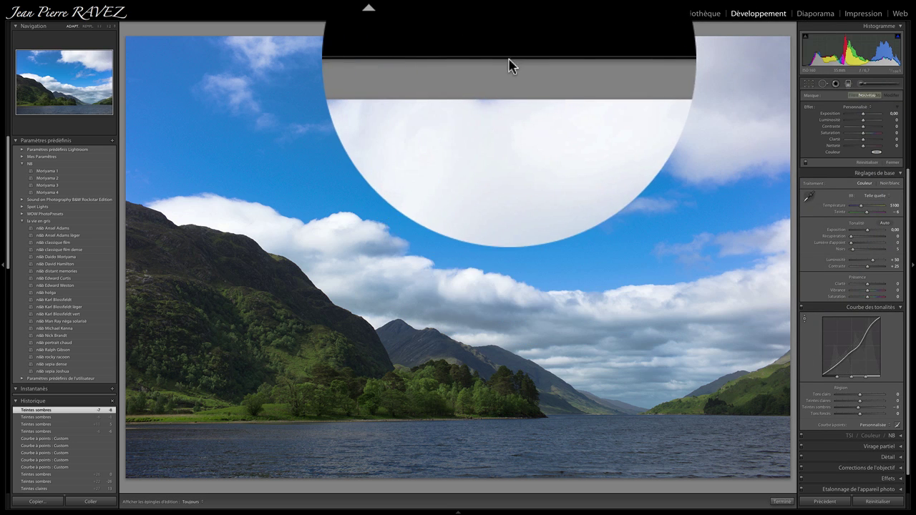
key("m")
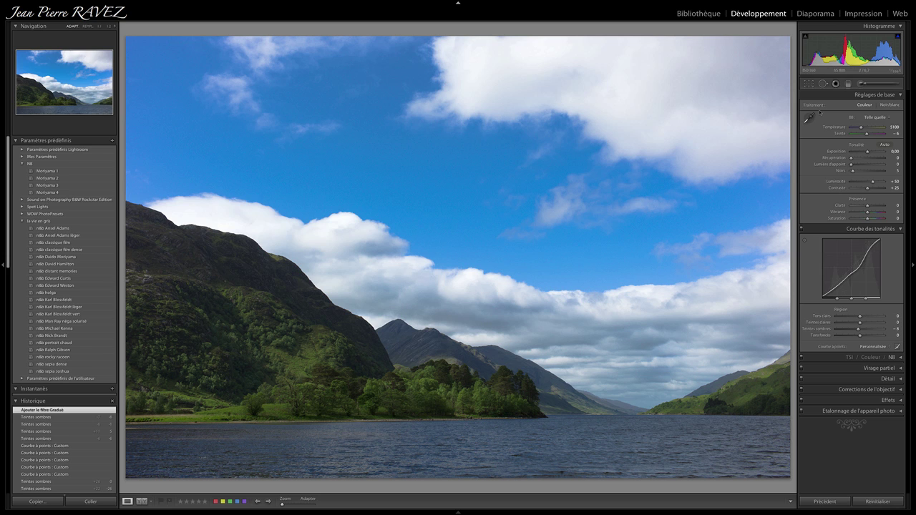
left_click(849, 86)
left_click_drag(496, 39, 346, 395)
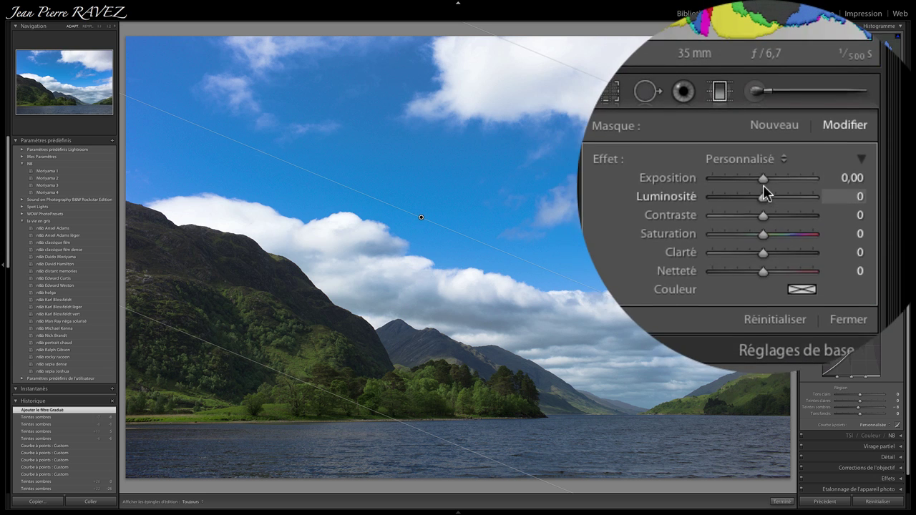
left_click_drag(762, 182, 757, 184)
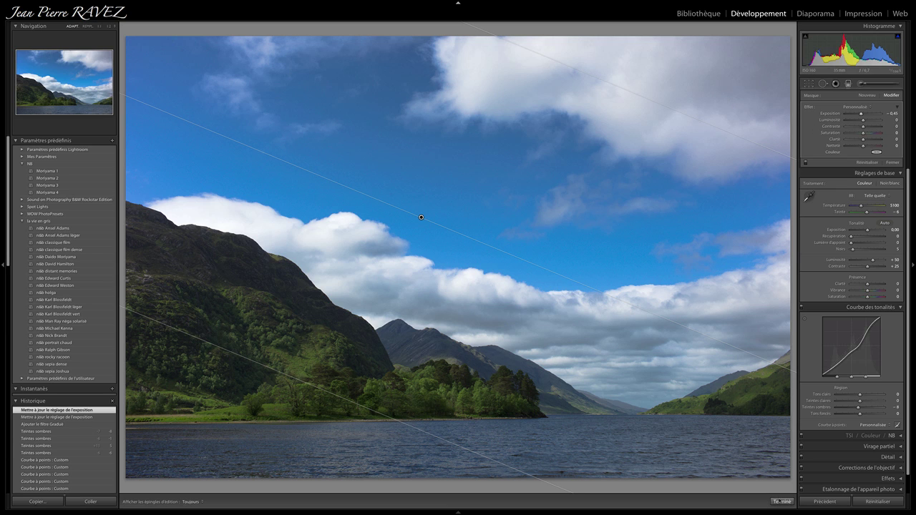
left_click(781, 501)
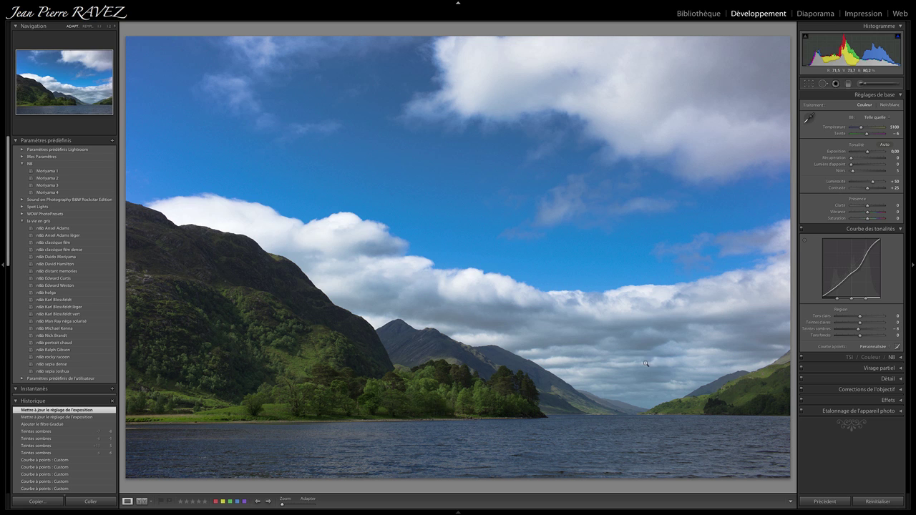
- Brush over the distant mountain at size 9,0 and set exposure -0,54, luminosity -19 and clarity 59, hiding the edit pins
left_click(861, 84)
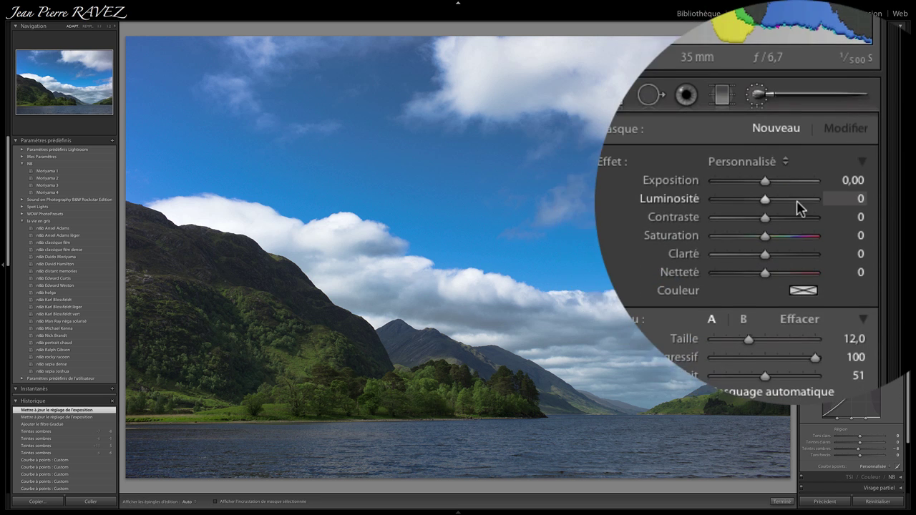
scroll(419, 313, "down", 3)
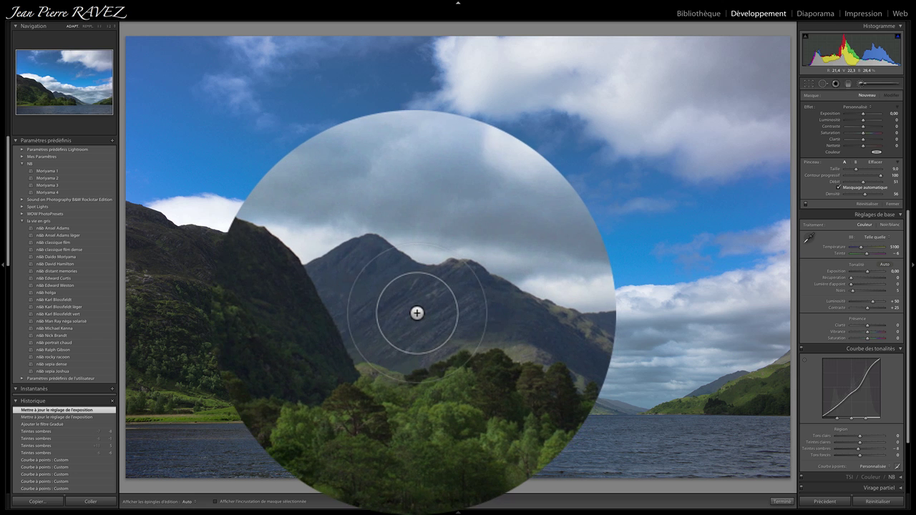
left_click_drag(329, 311, 418, 311)
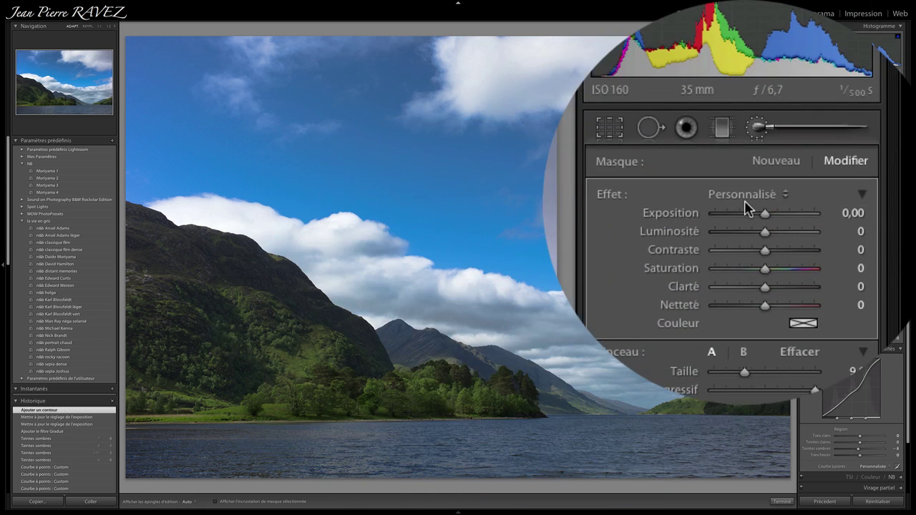
left_click_drag(763, 205, 796, 198)
key("h")
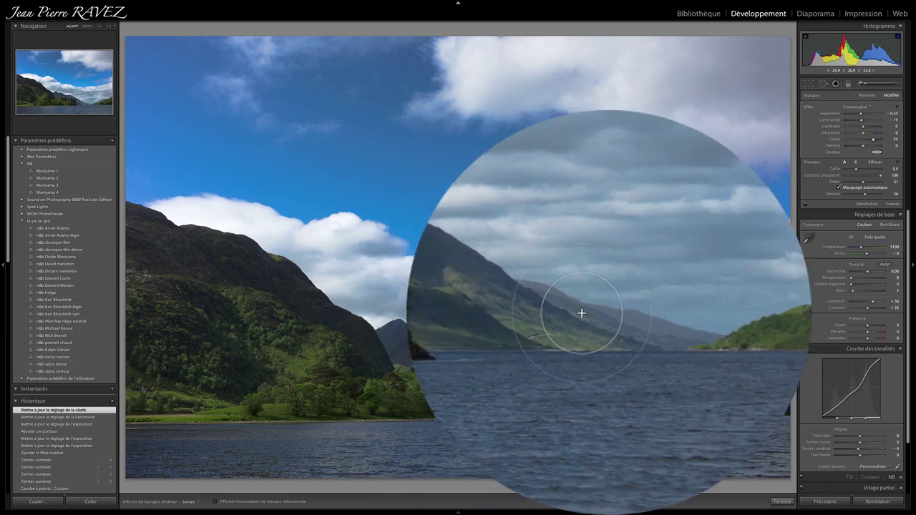
- Extend the brush mask over the remaining distant mountains and far shore hills, reducing the brush size to 4,0
mouse_move(409, 346)
left_mouse_down()
mouse_move(415, 311)
mouse_move(690, 311)
left_mouse_up()
key("h")
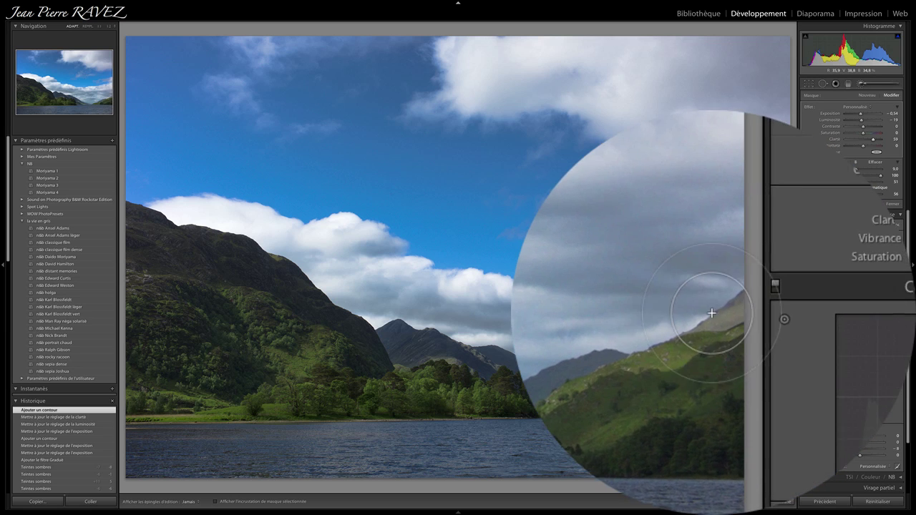
key("h")
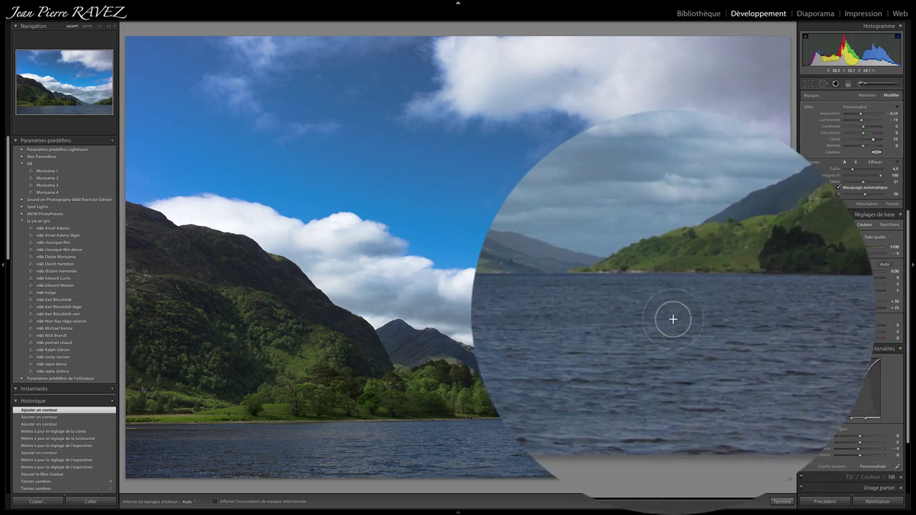
left_click_drag(625, 316, 611, 313)
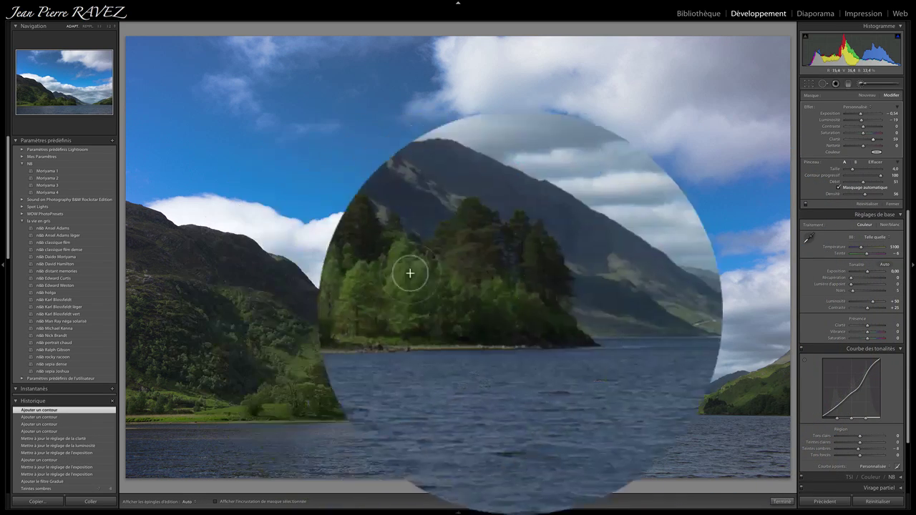
left_click_drag(410, 273, 552, 319)
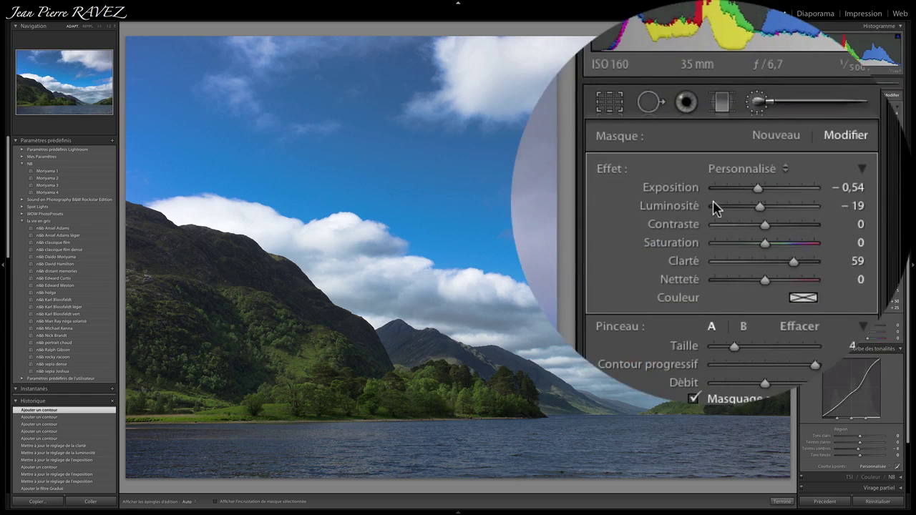
- Set the mountain brush mask's contrast to 20 and its luminosity to -43
left_click_drag(764, 207, 776, 208)
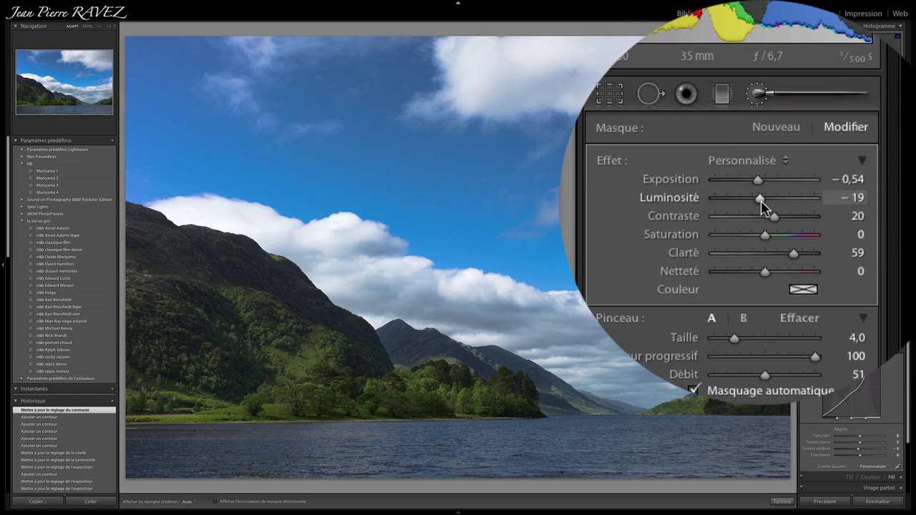
left_click_drag(762, 204, 755, 203)
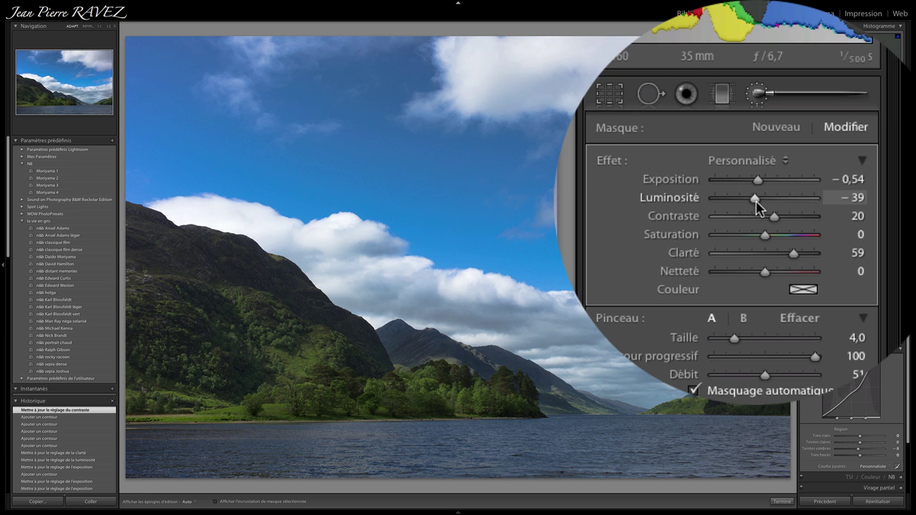
left_click_drag(861, 122, 860, 123)
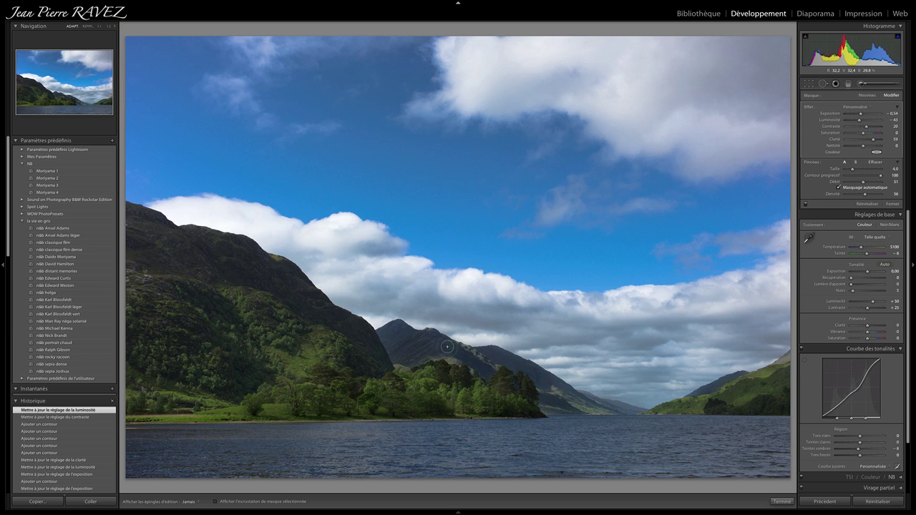
- Brush additional strokes along the central mountain slopes down to the far shoreline and finish the brush adjustment
mouse_move(447, 347)
left_mouse_down()
mouse_move(513, 356)
mouse_move(555, 381)
left_mouse_up()
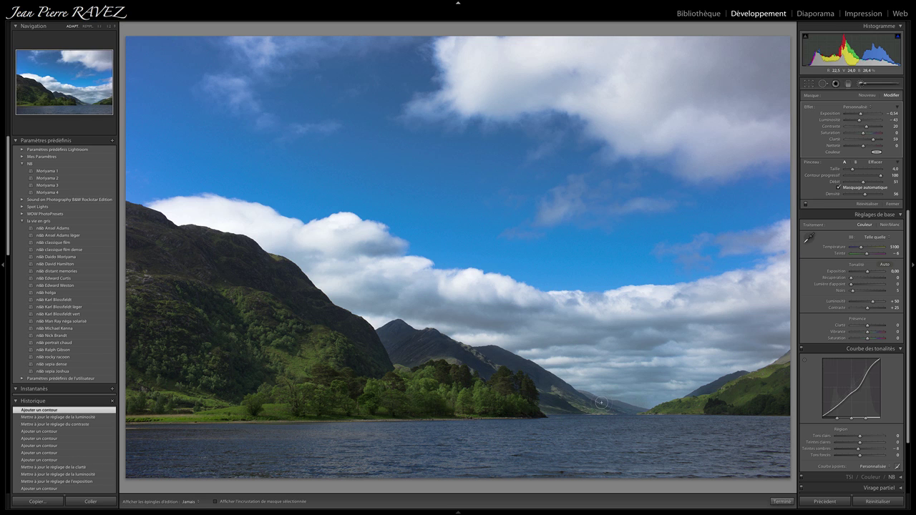
left_click(660, 410)
left_click(893, 205)
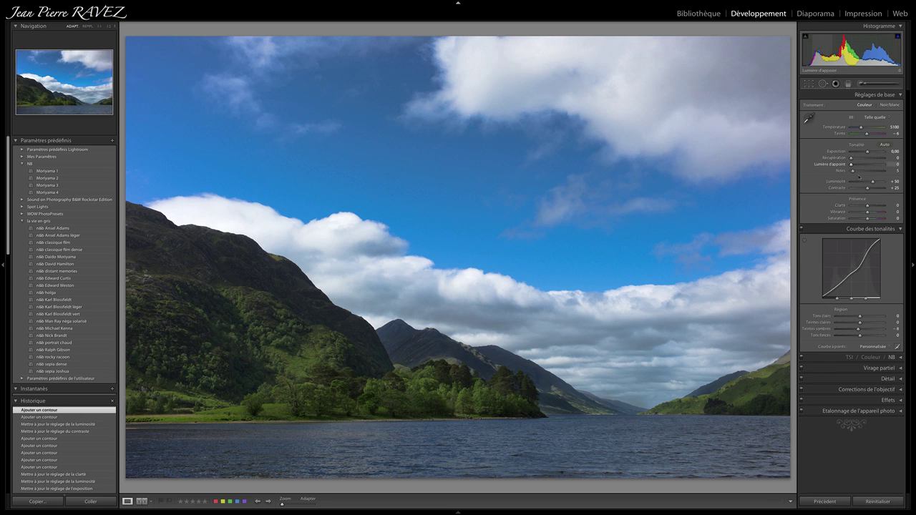
- Set the photo's overall Clarté to +25 and Vibrance to +12
left_click_drag(868, 206, 869, 206)
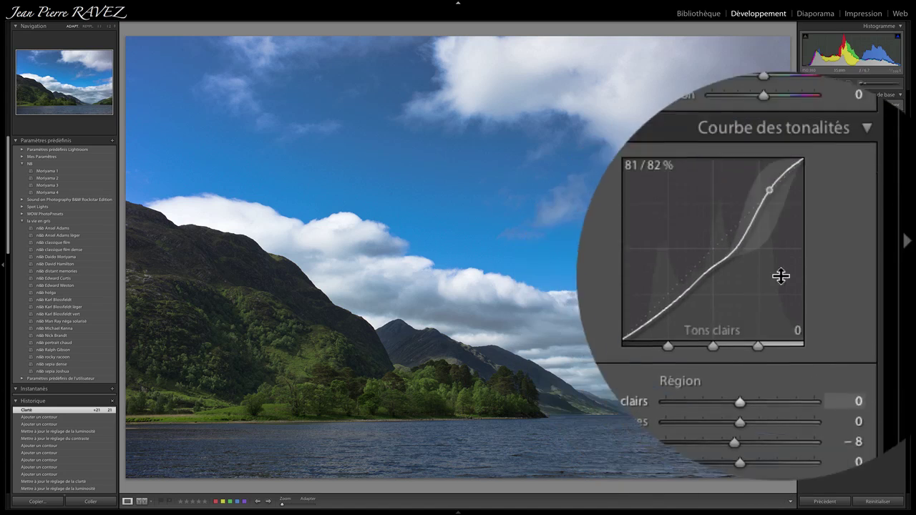
left_click_drag(768, 212, 774, 216)
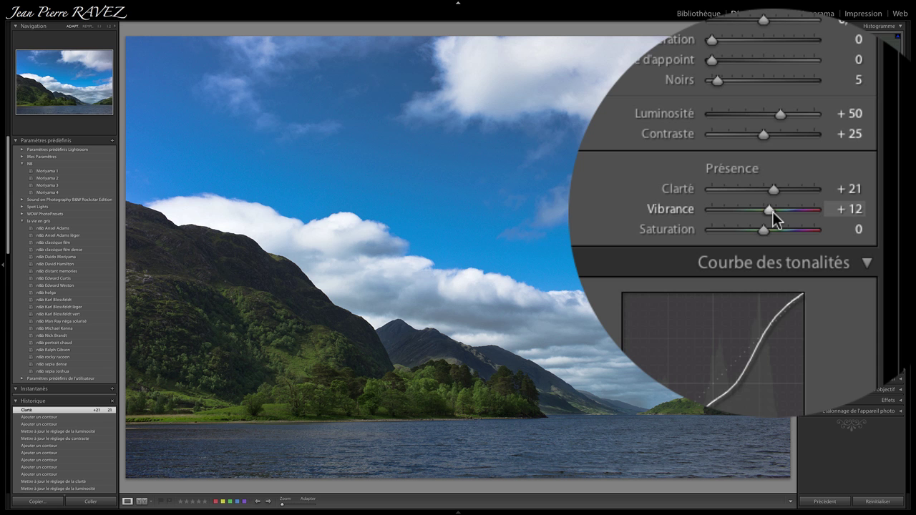
left_click_drag(773, 211, 773, 212)
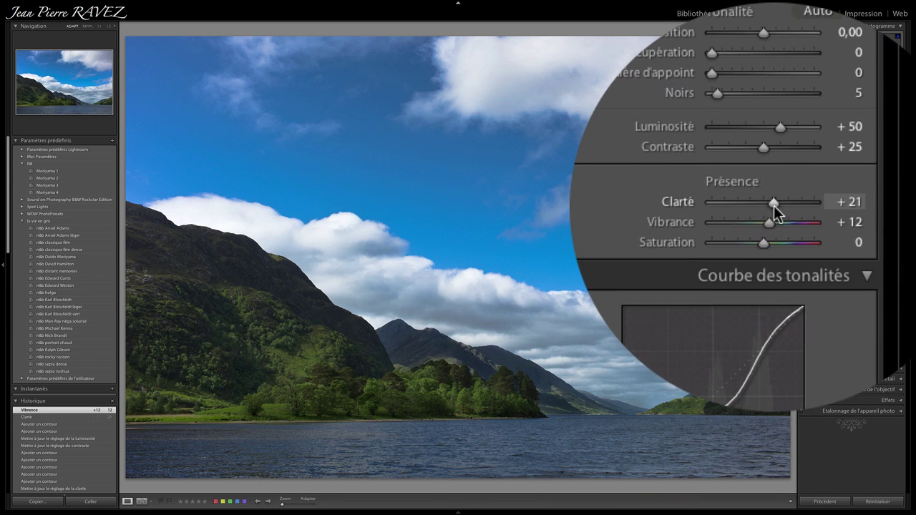
left_click_drag(773, 206, 777, 206)
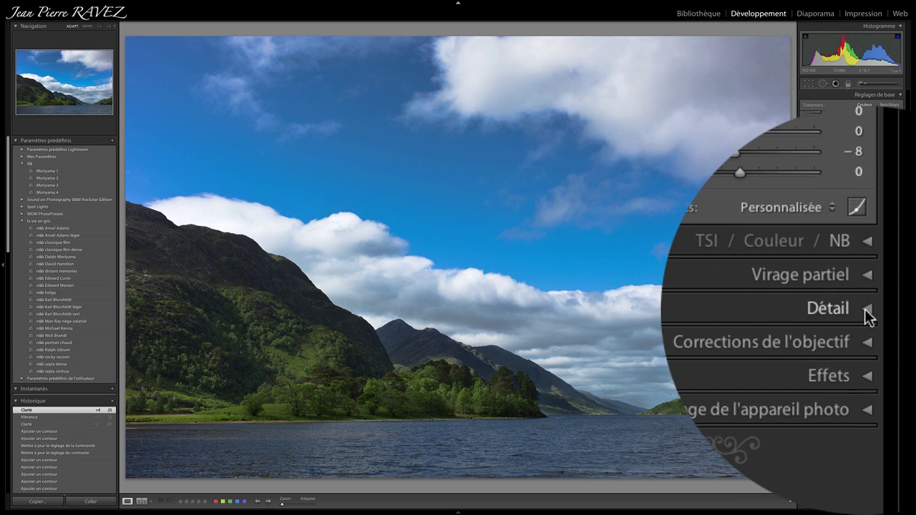
- Preview sharpening on the lakeside trees and set Netteté to Gain 94, Détail 34 and Masquage 34
left_click(864, 309)
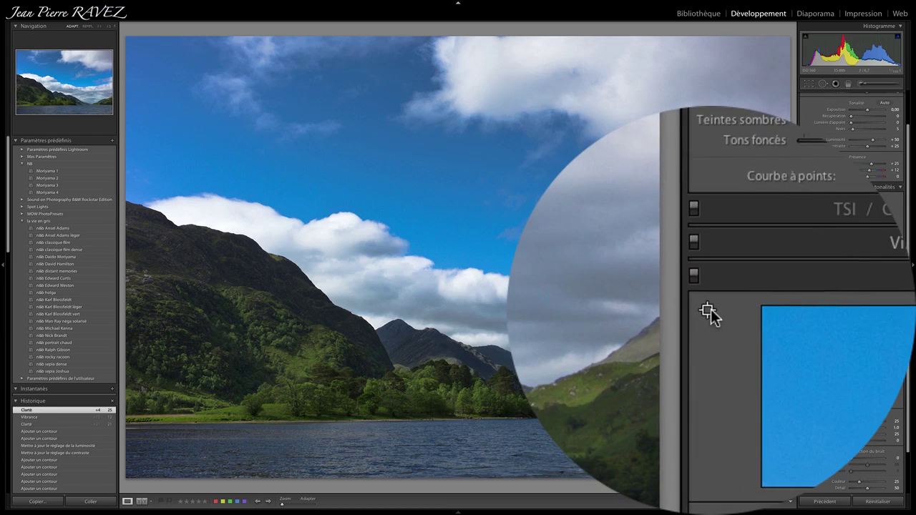
left_click(806, 347)
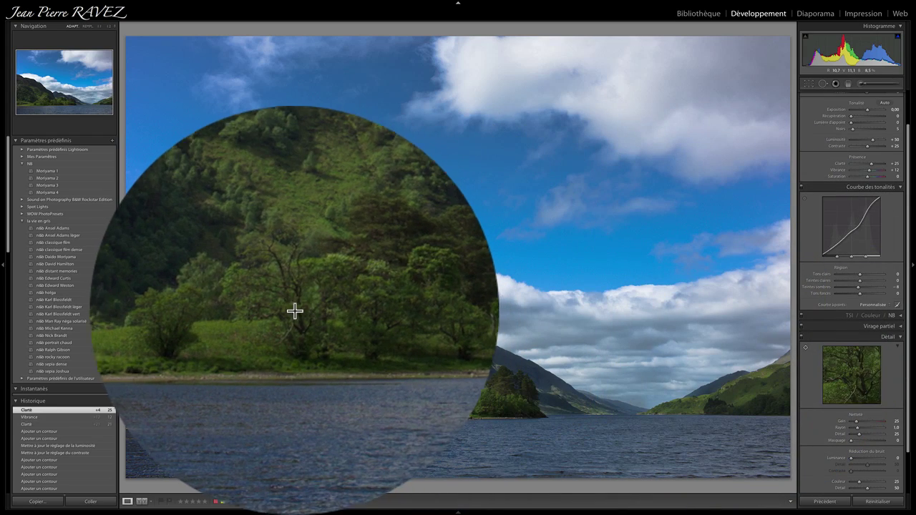
left_click(295, 310)
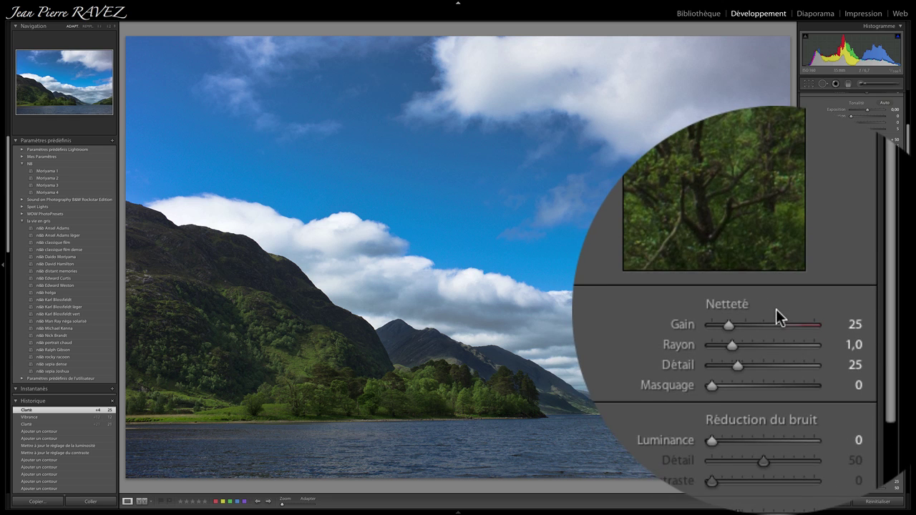
mouse_move(731, 309)
left_mouse_down()
mouse_move(778, 310)
mouse_move(716, 309)
mouse_move(747, 309)
left_mouse_up()
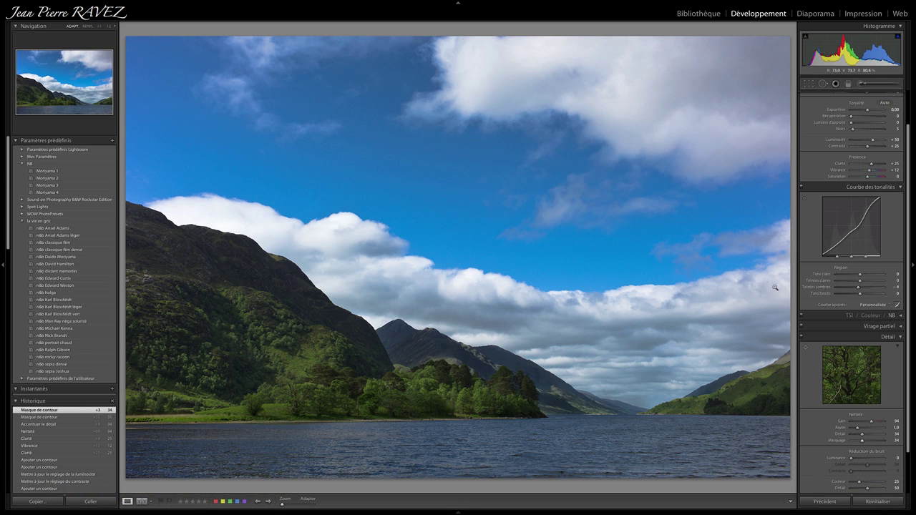
- Add a graduated filter rising over the lake with luminosity -14, finish it and compare before and after side by side
left_click(848, 84)
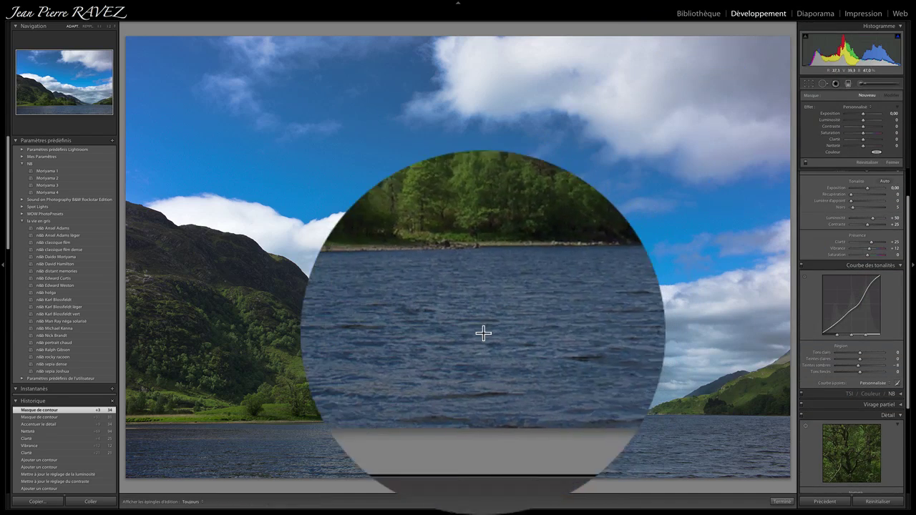
left_click_drag(471, 405, 466, 334)
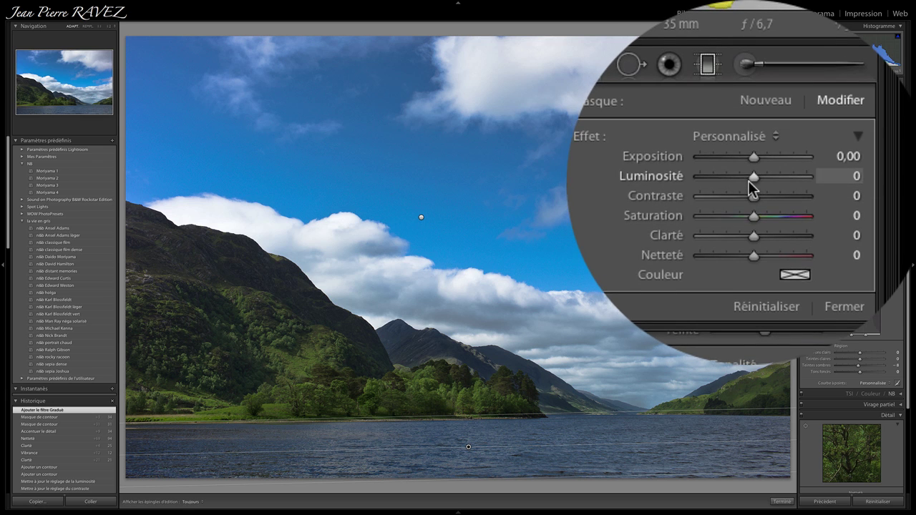
left_click_drag(862, 120, 861, 119)
left_click_drag(746, 181, 744, 182)
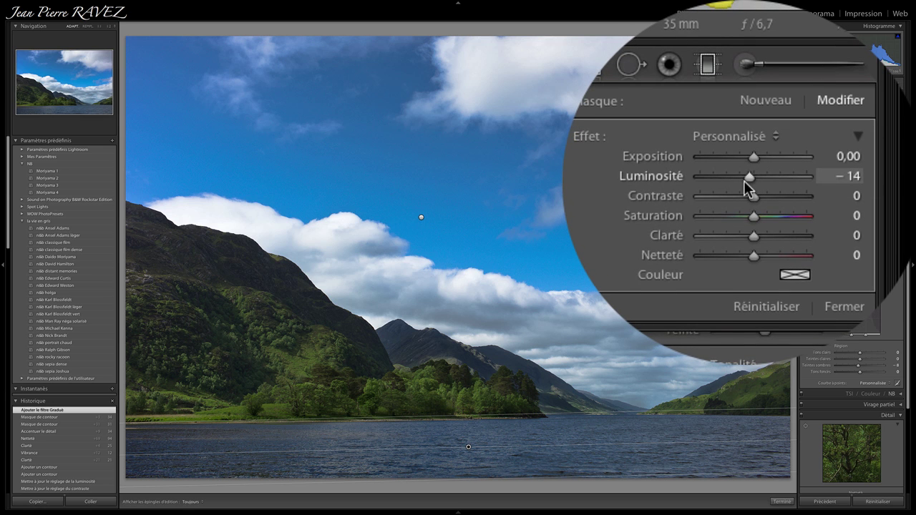
left_click(781, 501)
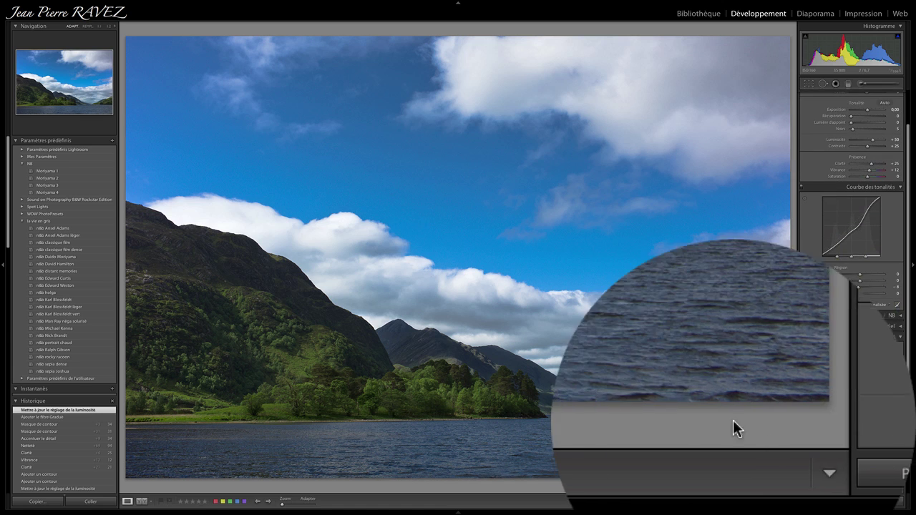
key("y")
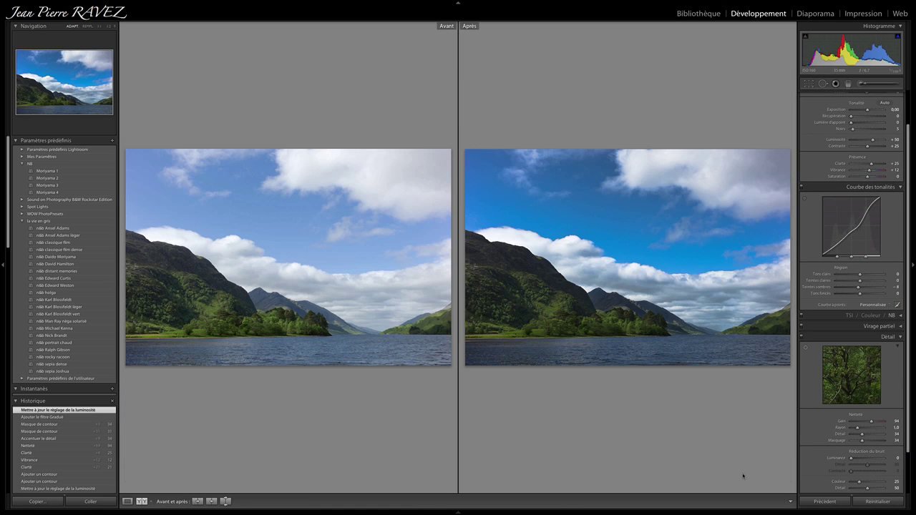